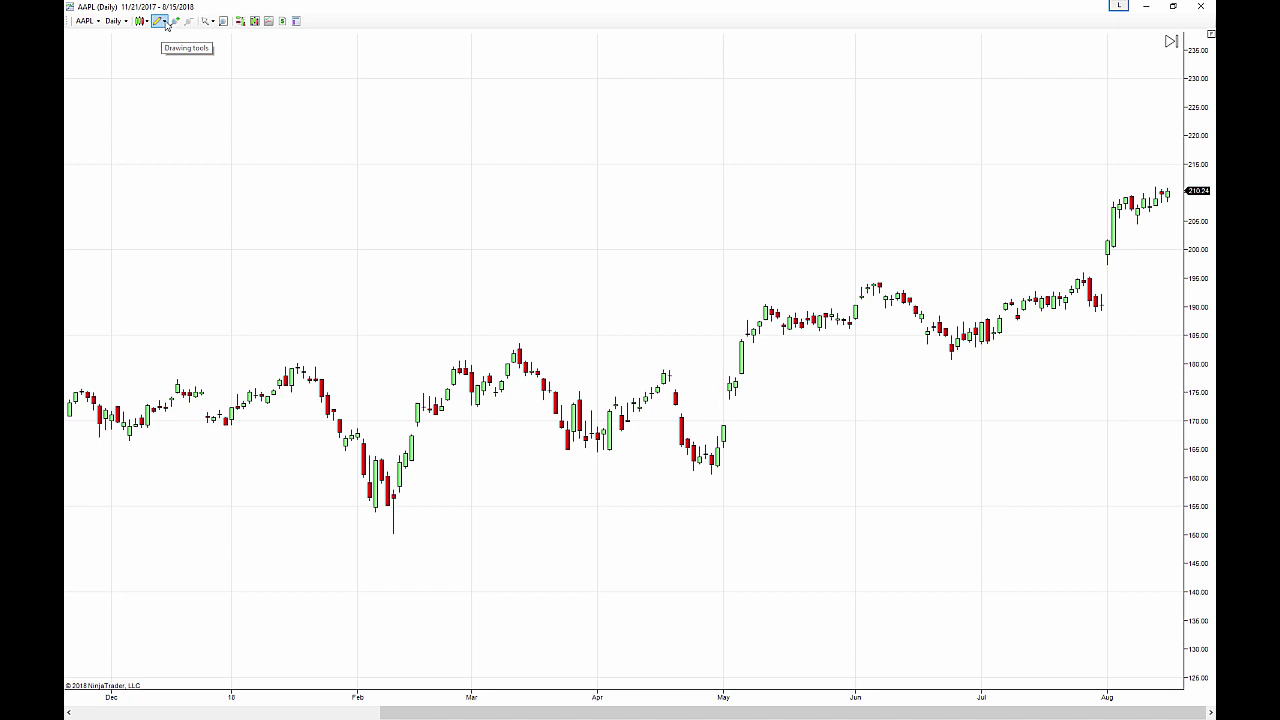
- Pick Fibonacci Retracements from the chart's right-click Drawing Tools menu
click(165, 21)
click(371, 157)
right_click(373, 155)
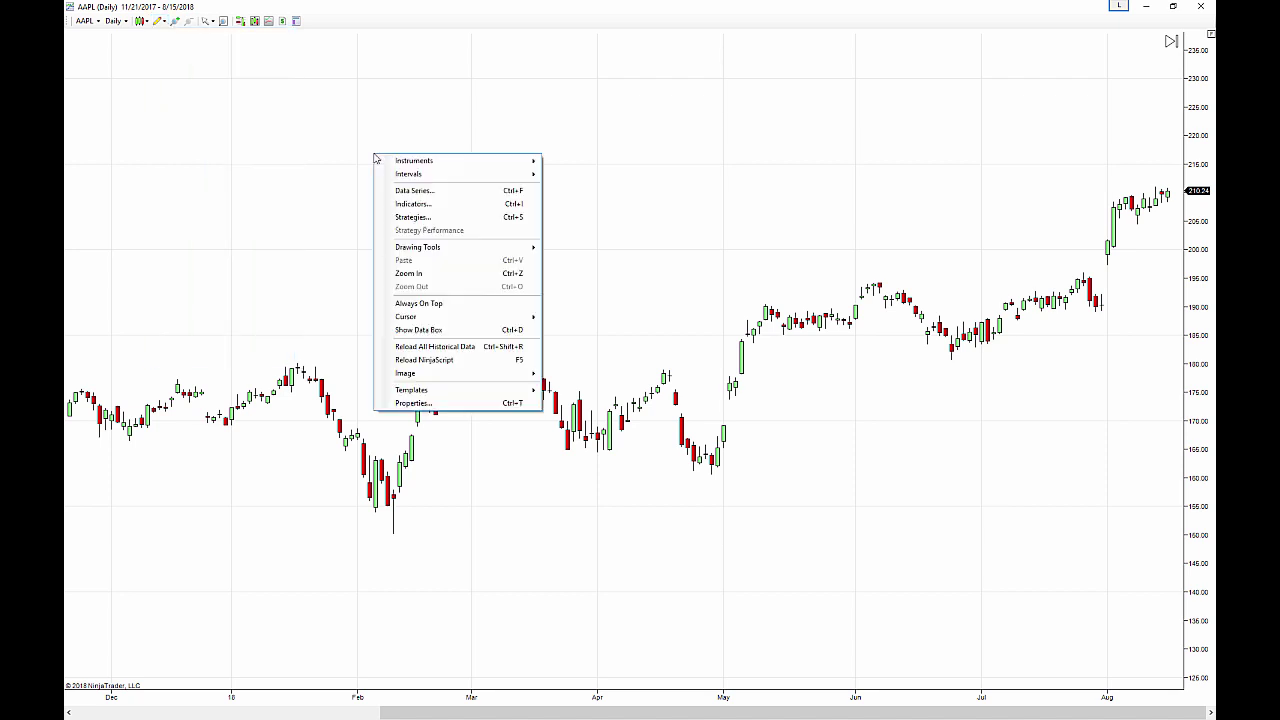
mouse_move(448, 251)
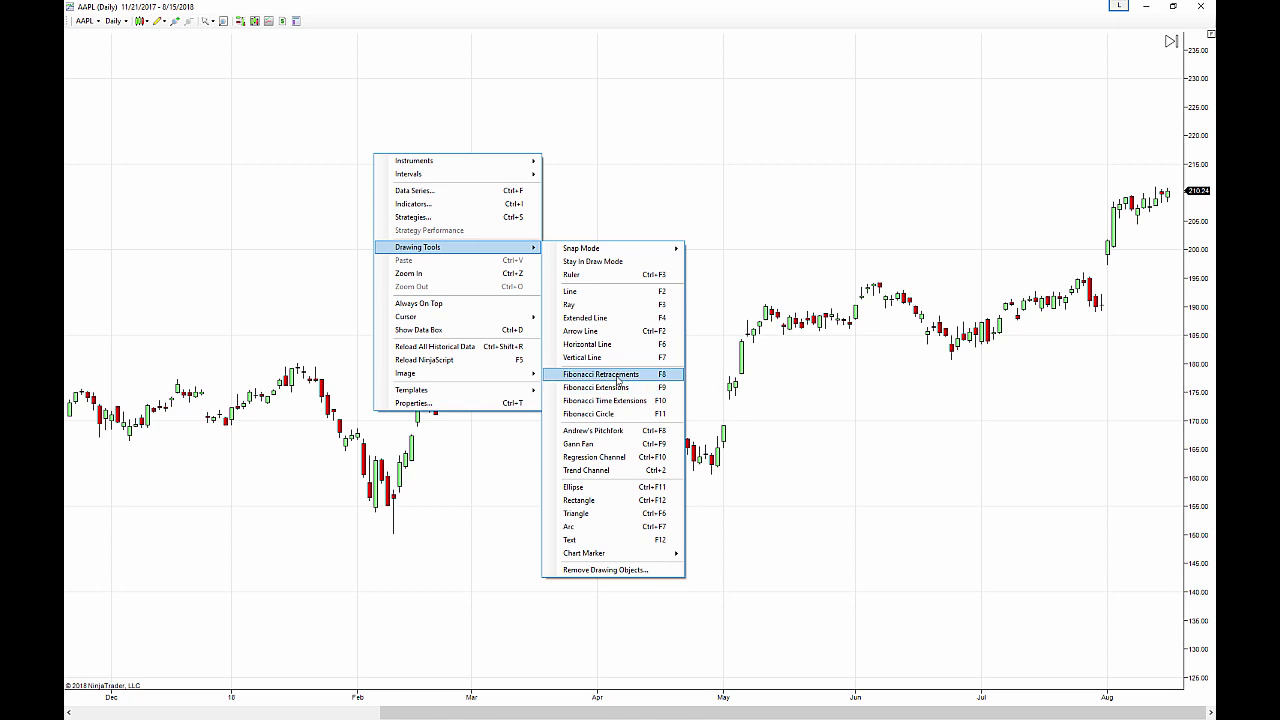
click(618, 378)
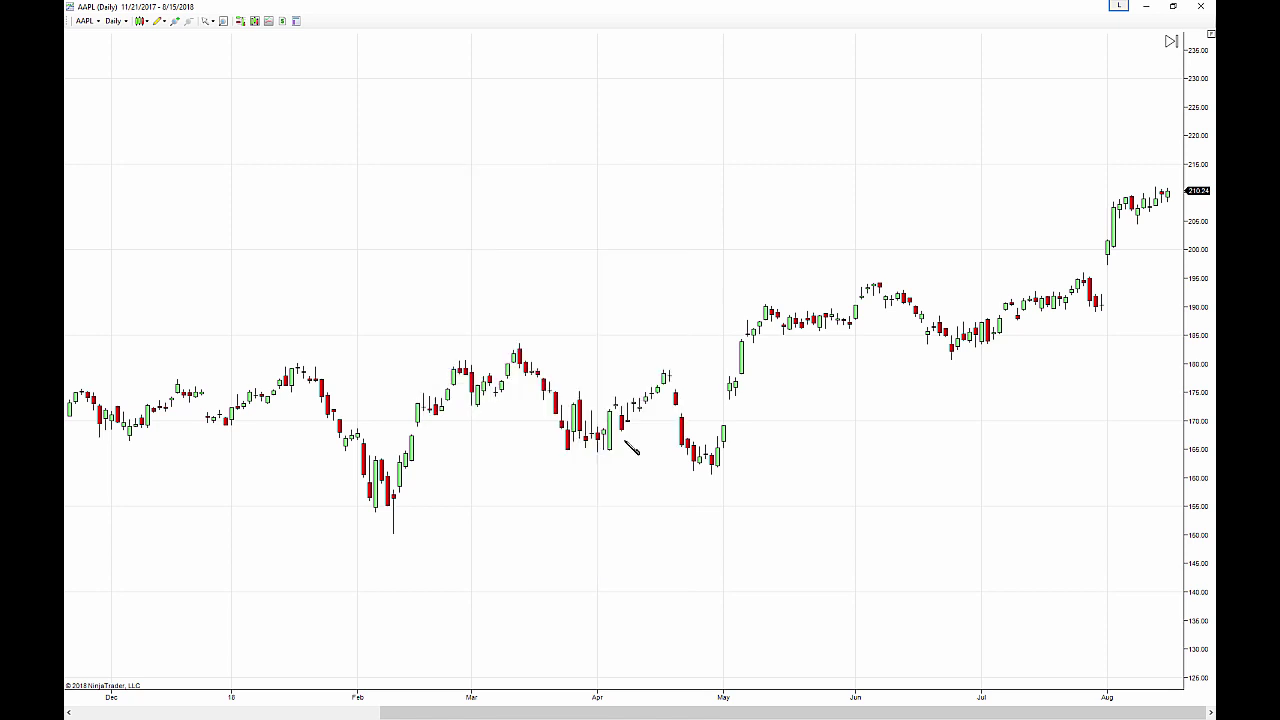
- Draw the retracement from the March high (183.76) down to the late-March low (164.59)
click(520, 343)
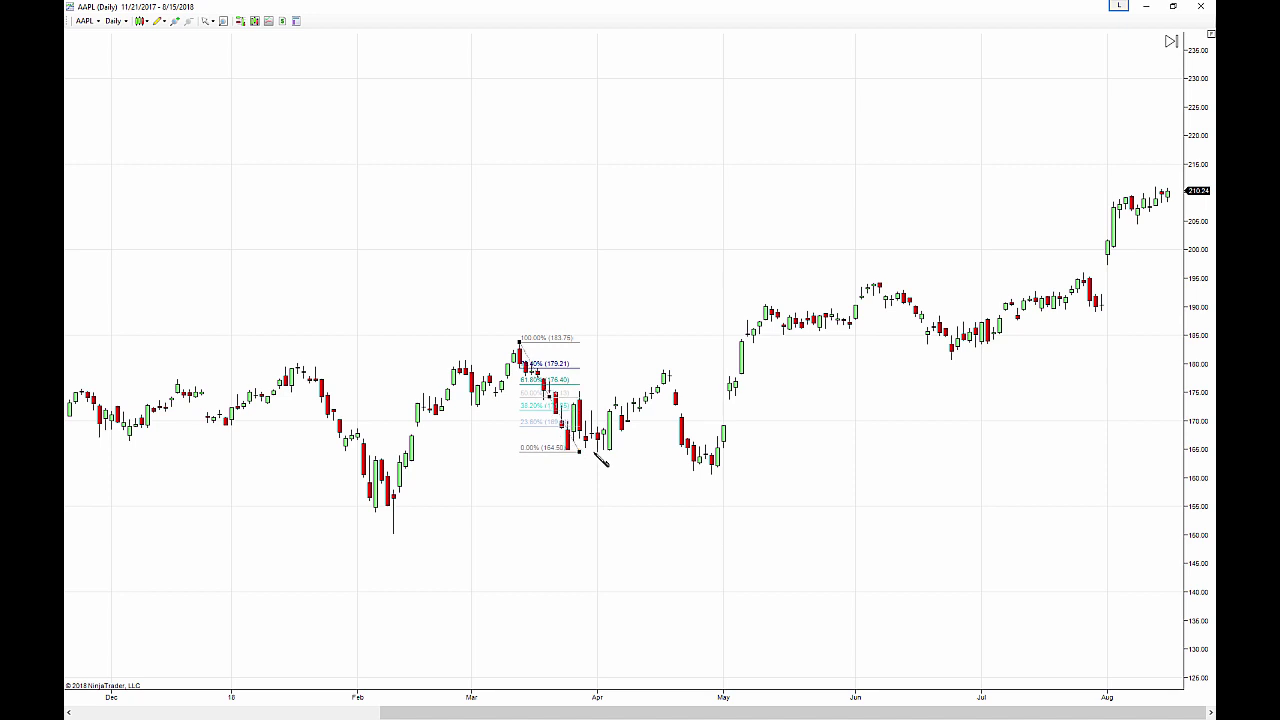
click(598, 449)
right_click(549, 314)
right_click(531, 344)
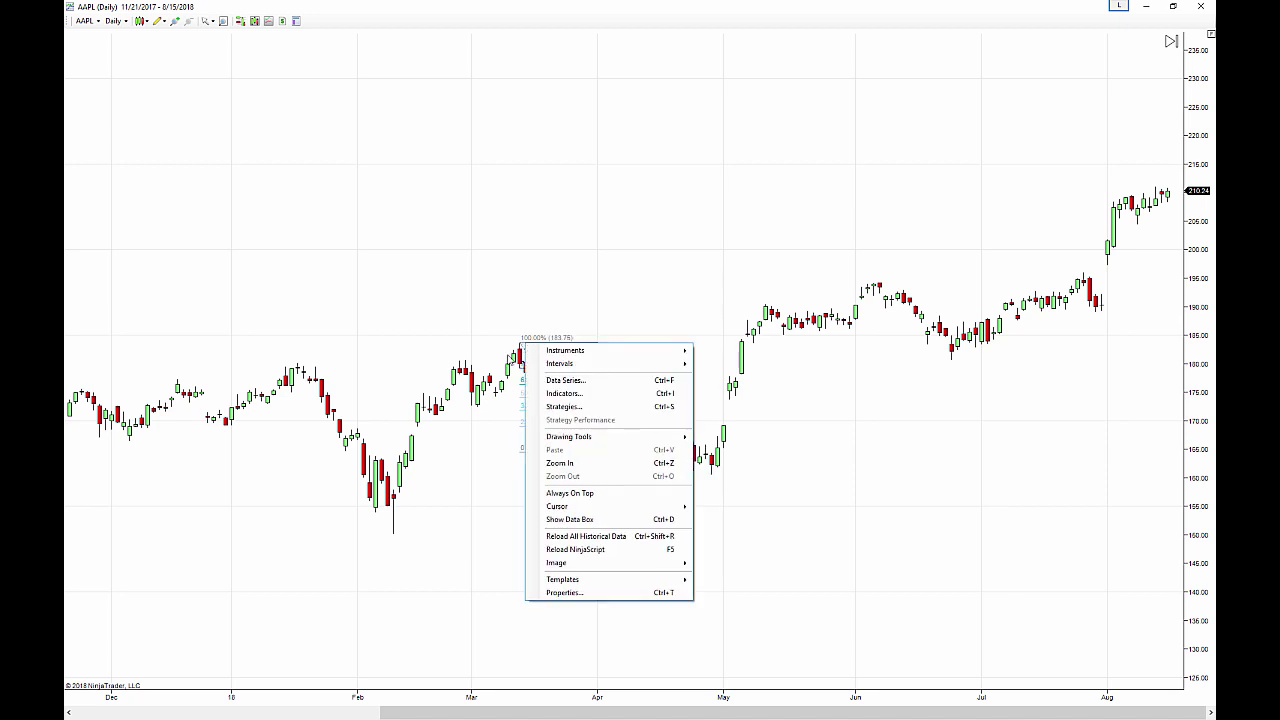
- Retry reaching the retracement's options by right-clicking it, then dismiss the chart menu
click(522, 388)
right_click(522, 383)
right_click(569, 353)
right_click(571, 360)
right_click(574, 336)
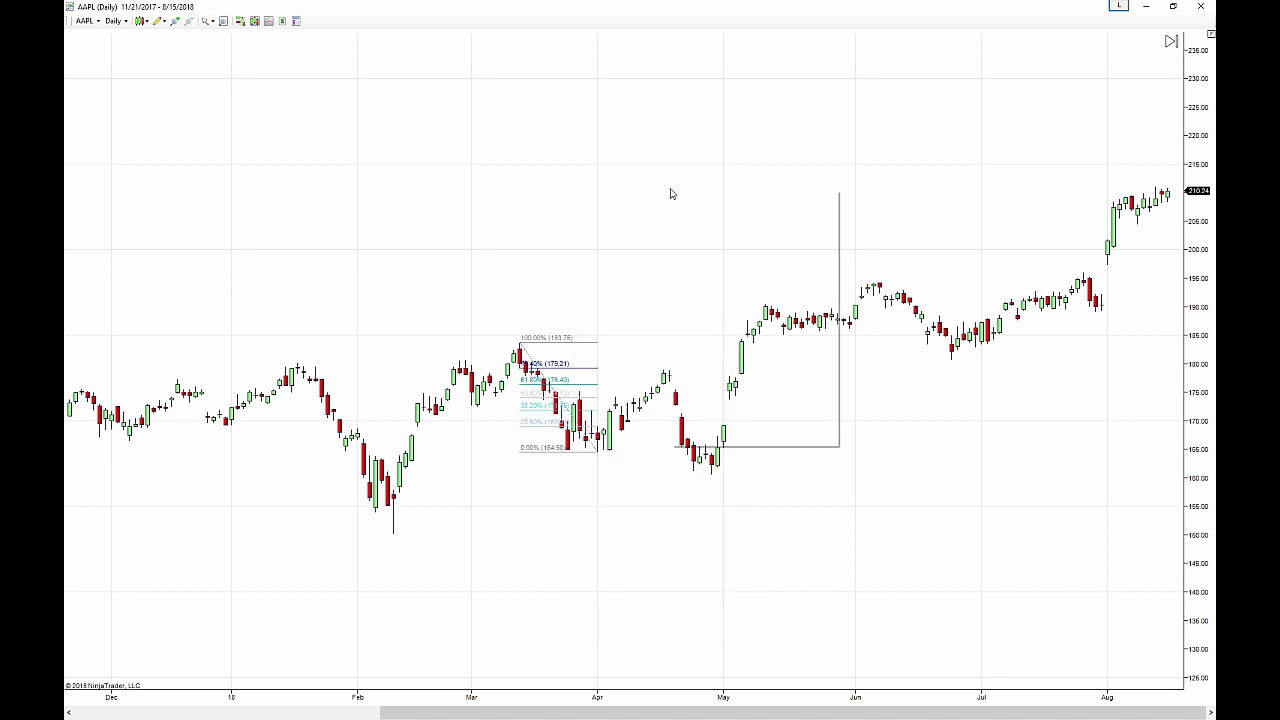
click(629, 129)
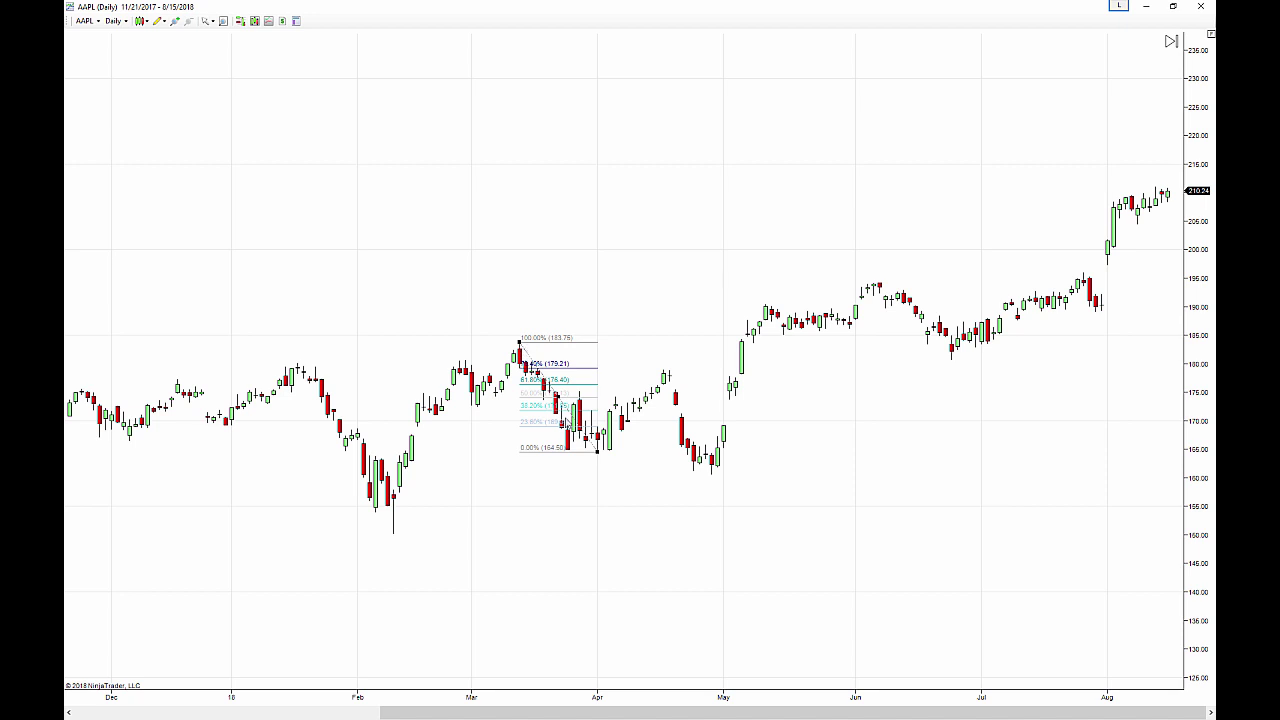
- In the retracement's Properties, turn off the 0, 100, 23.6, 50, 38.2, 61.8 and 76.4 levels
right_click(525, 354)
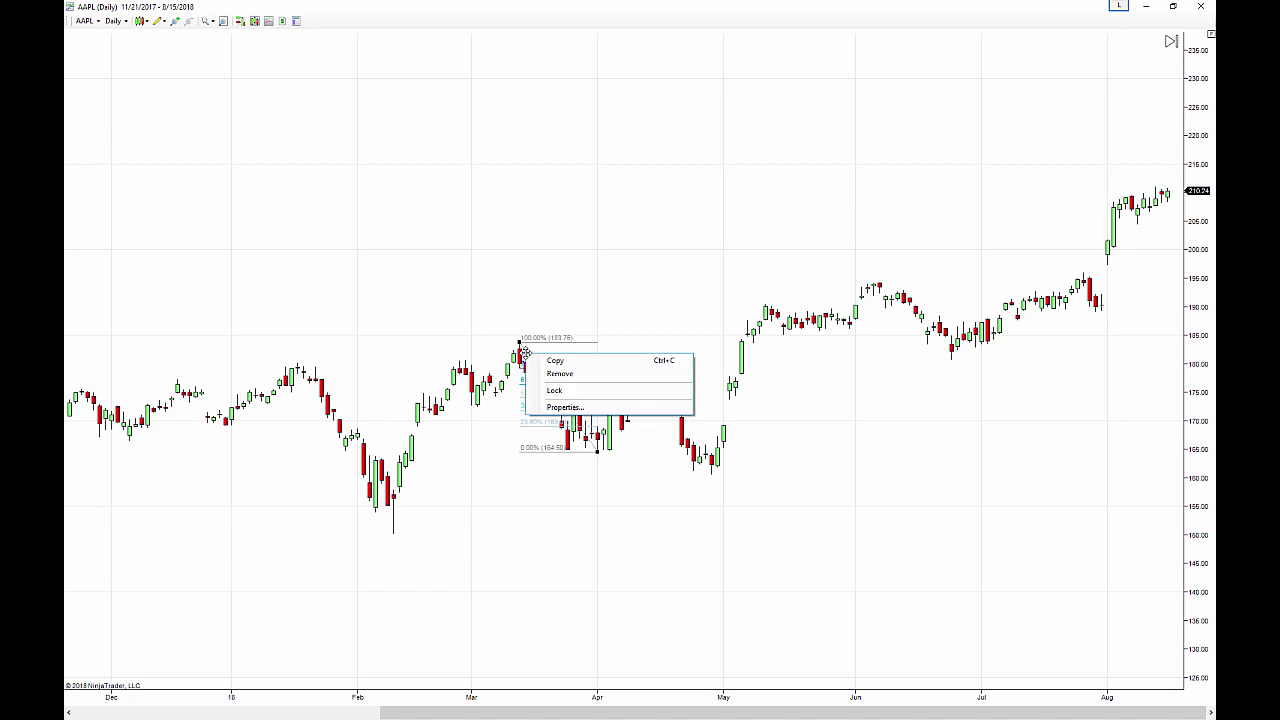
click(565, 408)
mouse_move(628, 143)
mouse_down()
mouse_move(508, 123)
mouse_move(360, 57)
mouse_move(321, 64)
mouse_up()
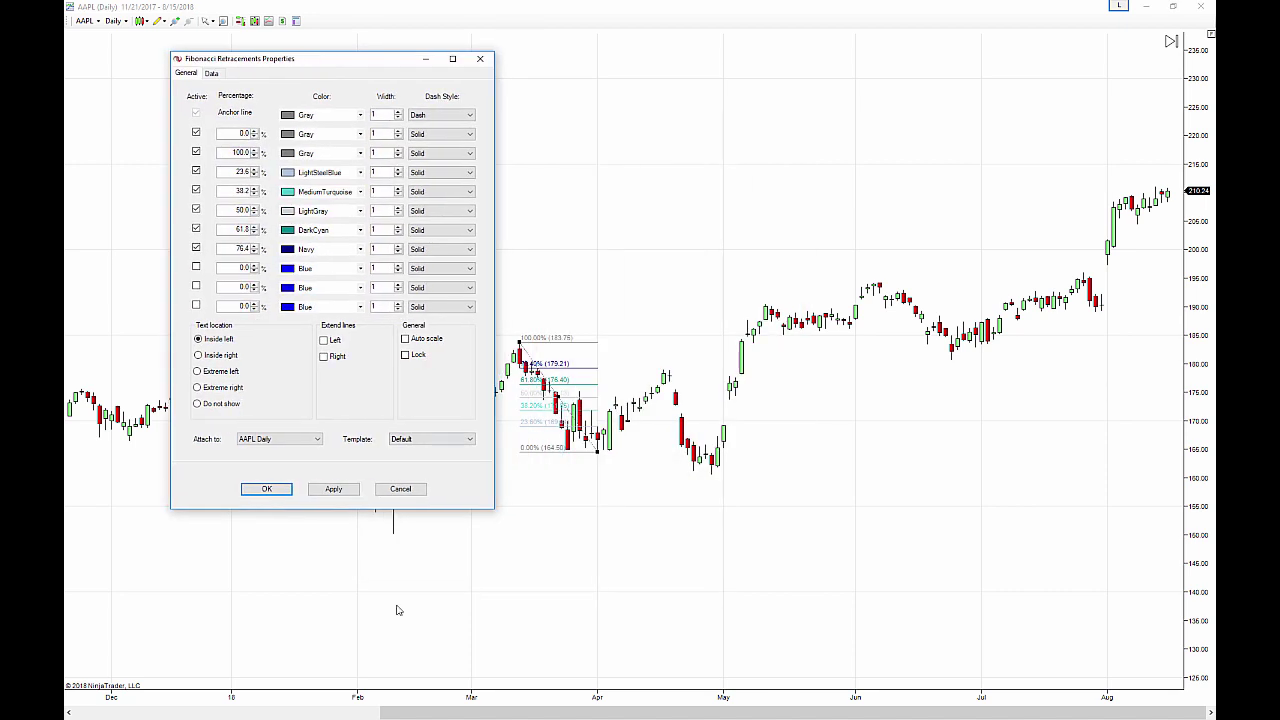
click(196, 133)
click(196, 152)
click(196, 171)
click(196, 209)
click(196, 190)
click(196, 229)
click(196, 248)
- Enable two spare levels set to 127.2 and 161.8
click(196, 267)
double_click(230, 270)
text(127.2)
click(196, 286)
double_click(237, 287)
text(161.8)
- Extend the retracement lines right and apply the changes before closing
click(324, 357)
click(319, 494)
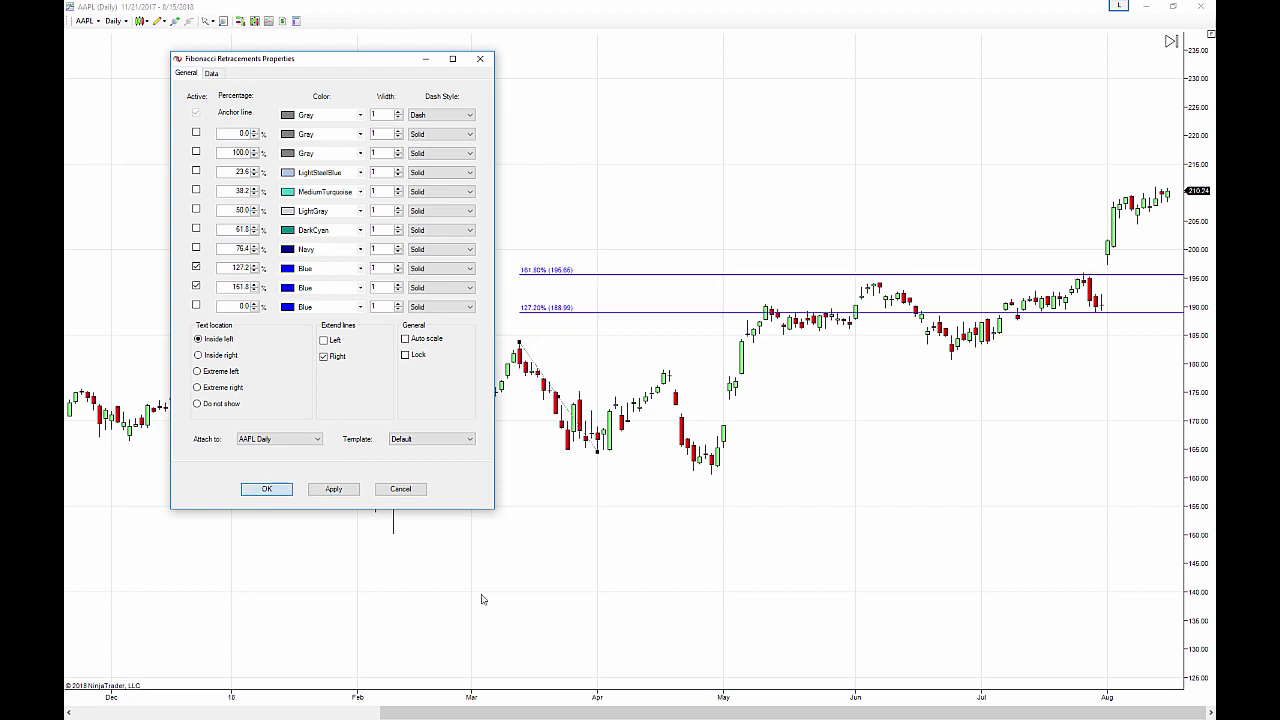
key(Return)
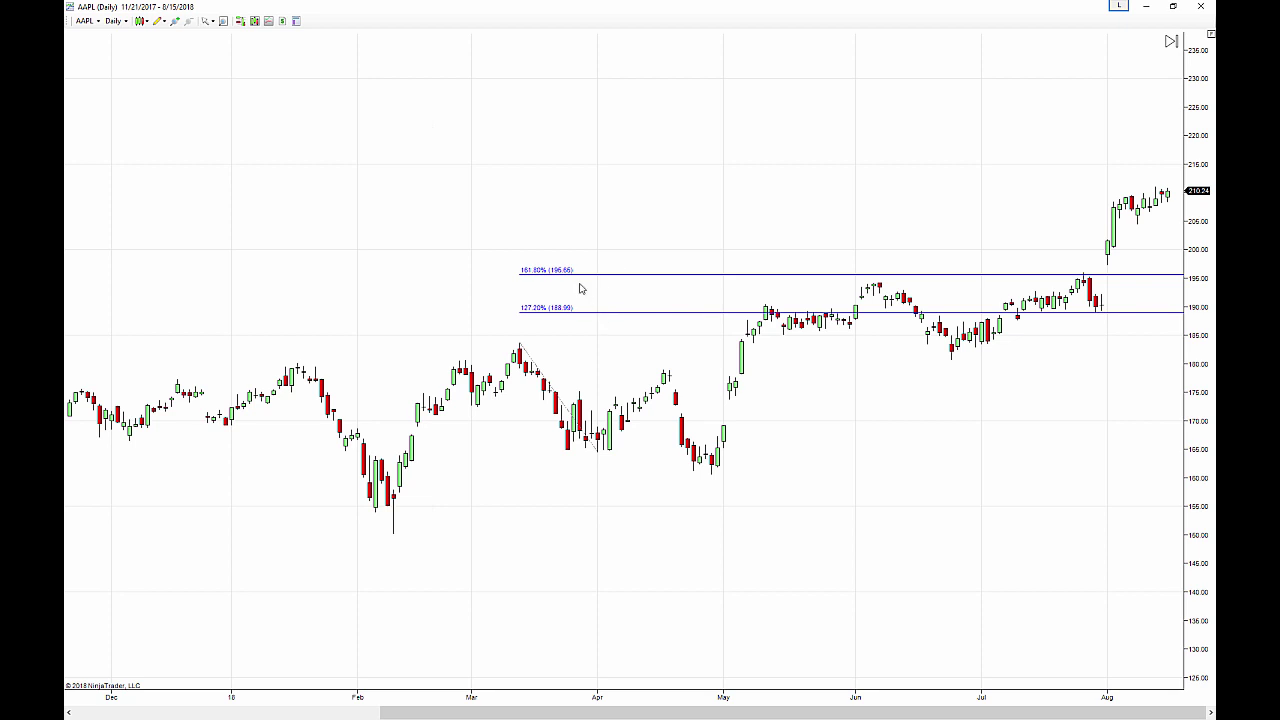
- Draw a Fibonacci extension through the March high, April low and June high (0% at 194.27)
click(160, 21)
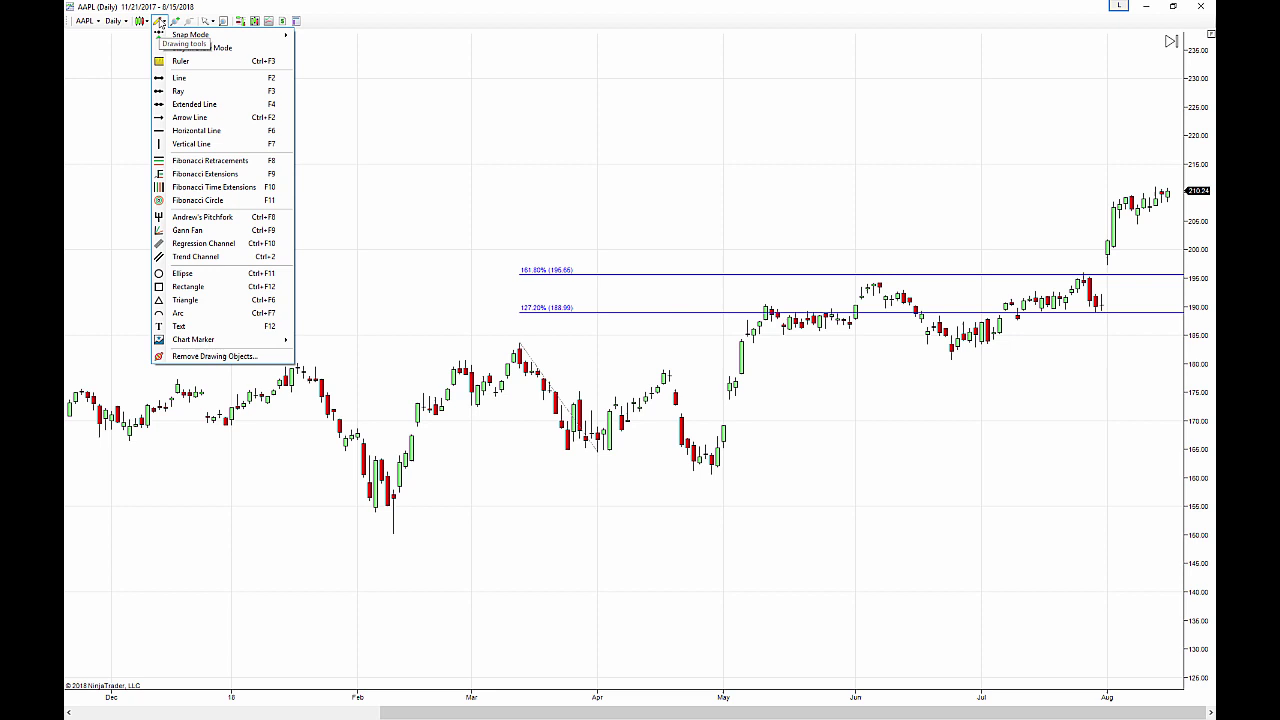
click(240, 178)
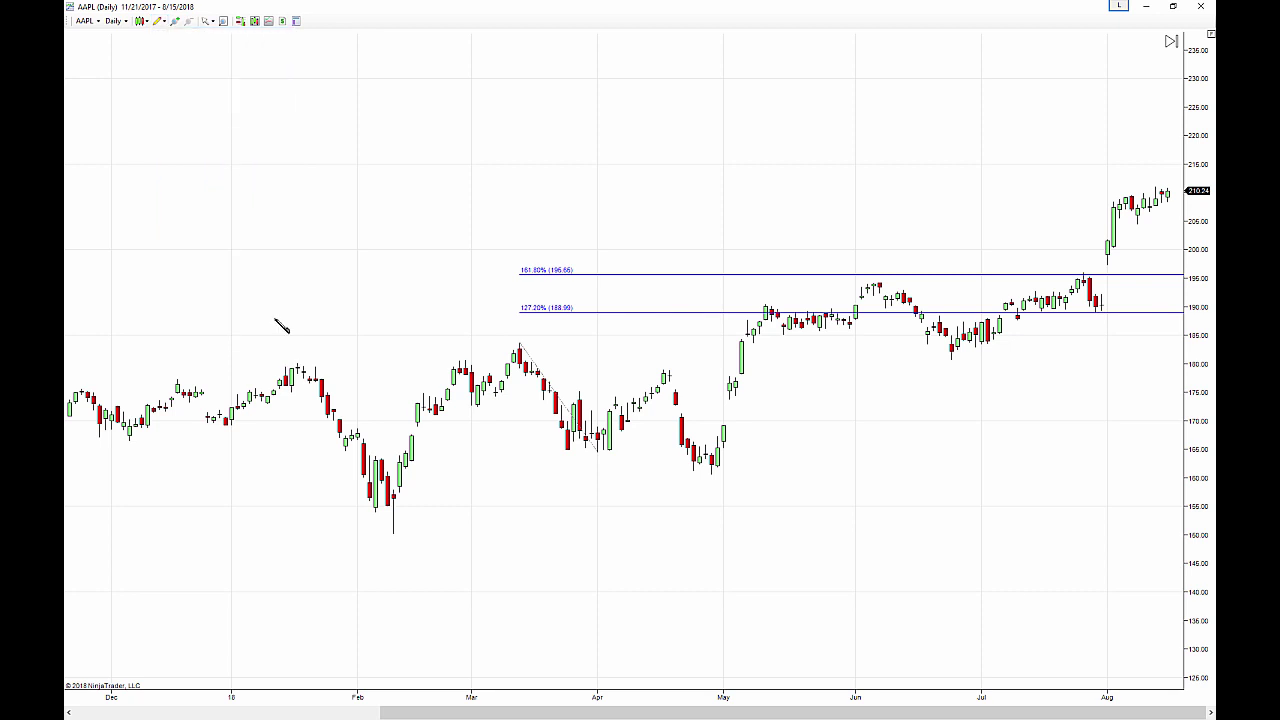
click(519, 342)
click(598, 453)
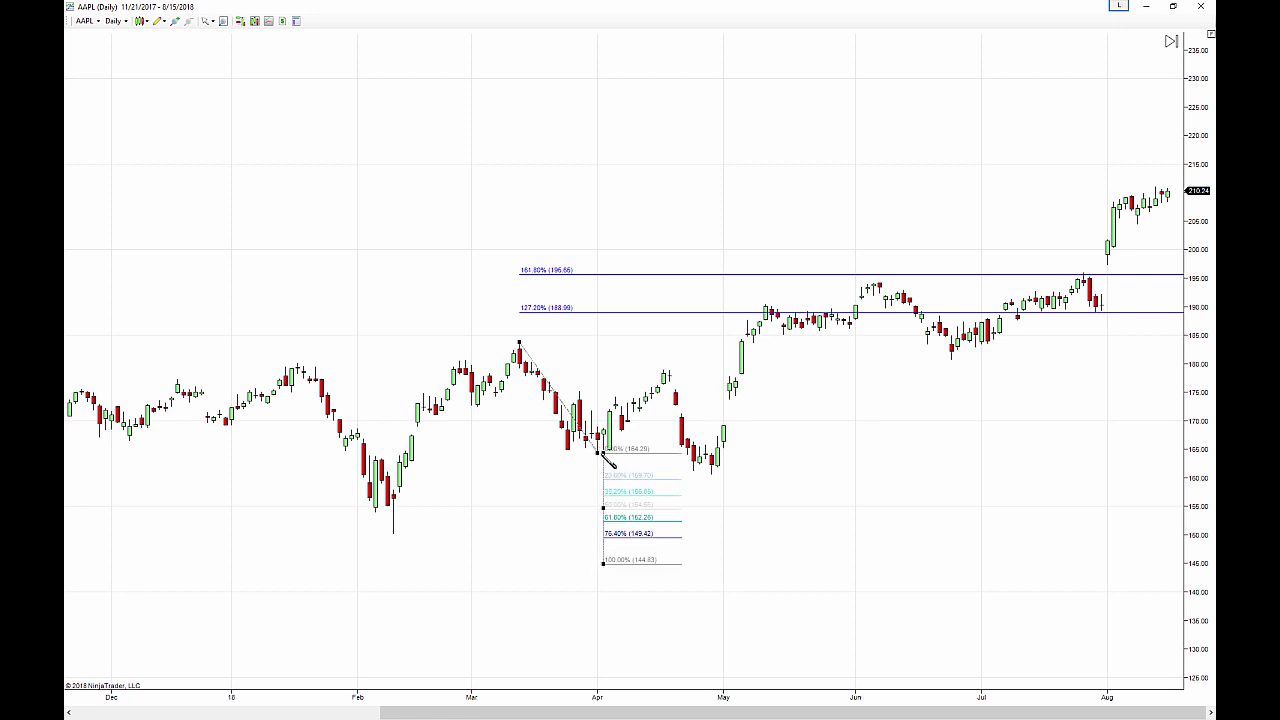
click(760, 428)
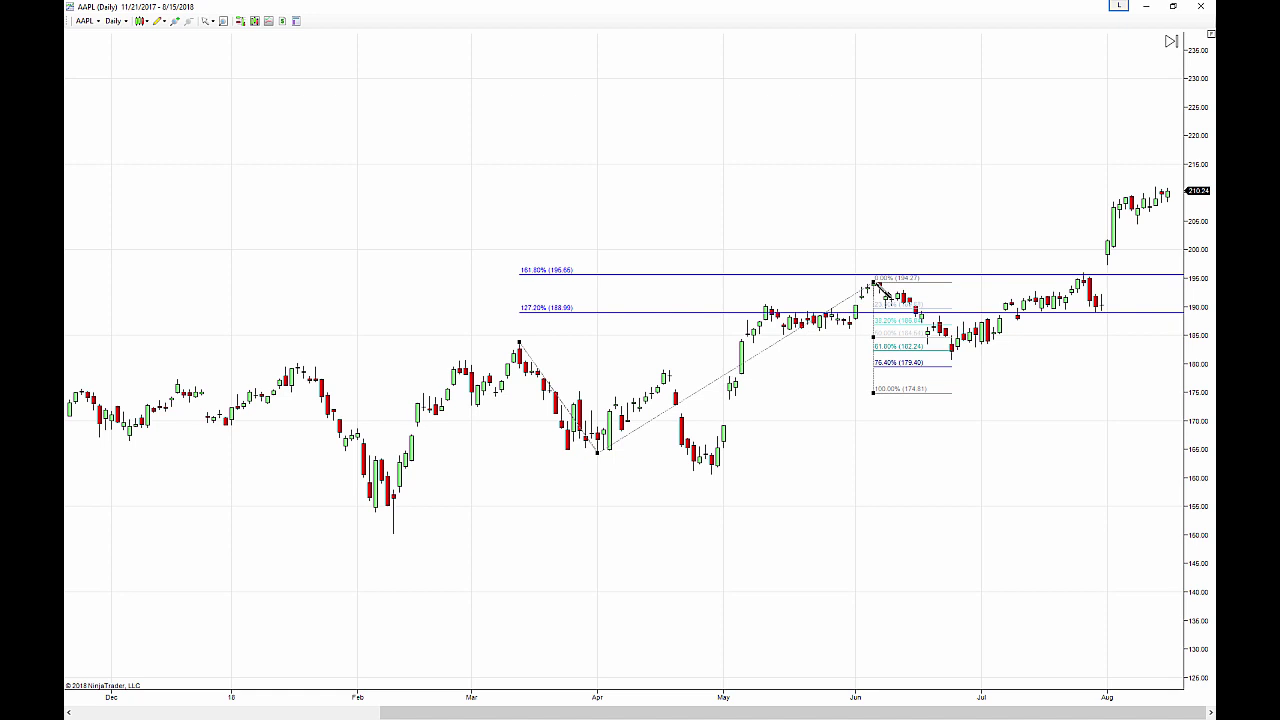
click(875, 283)
- Open the Fibonacci extension's Properties dialog from its right-click menu
right_click(876, 348)
right_click(880, 336)
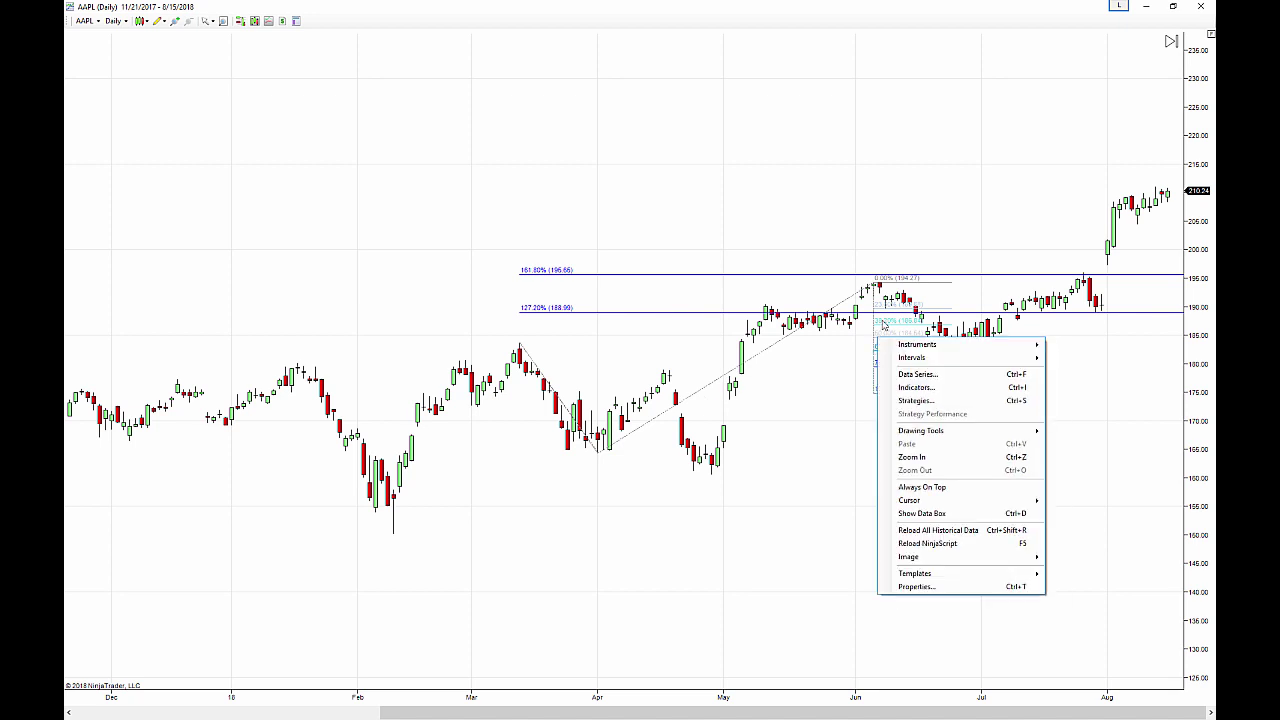
right_click(876, 341)
right_click(880, 324)
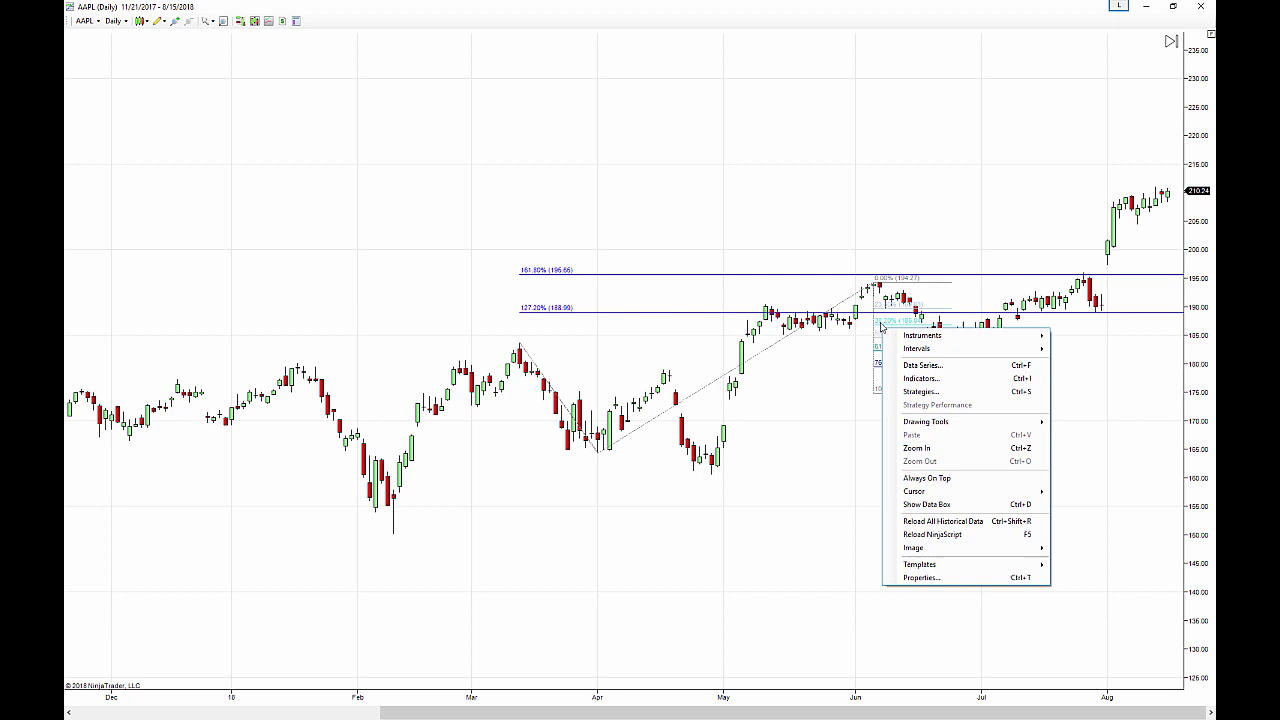
click(770, 347)
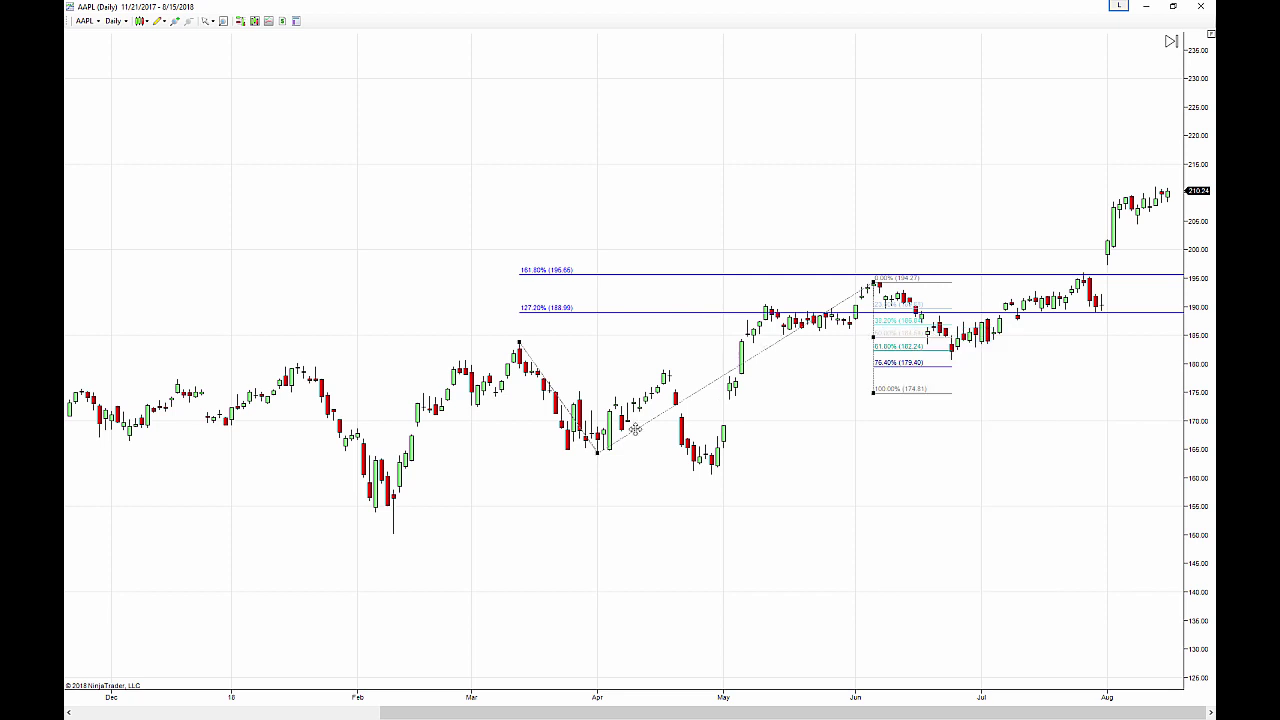
right_click(695, 391)
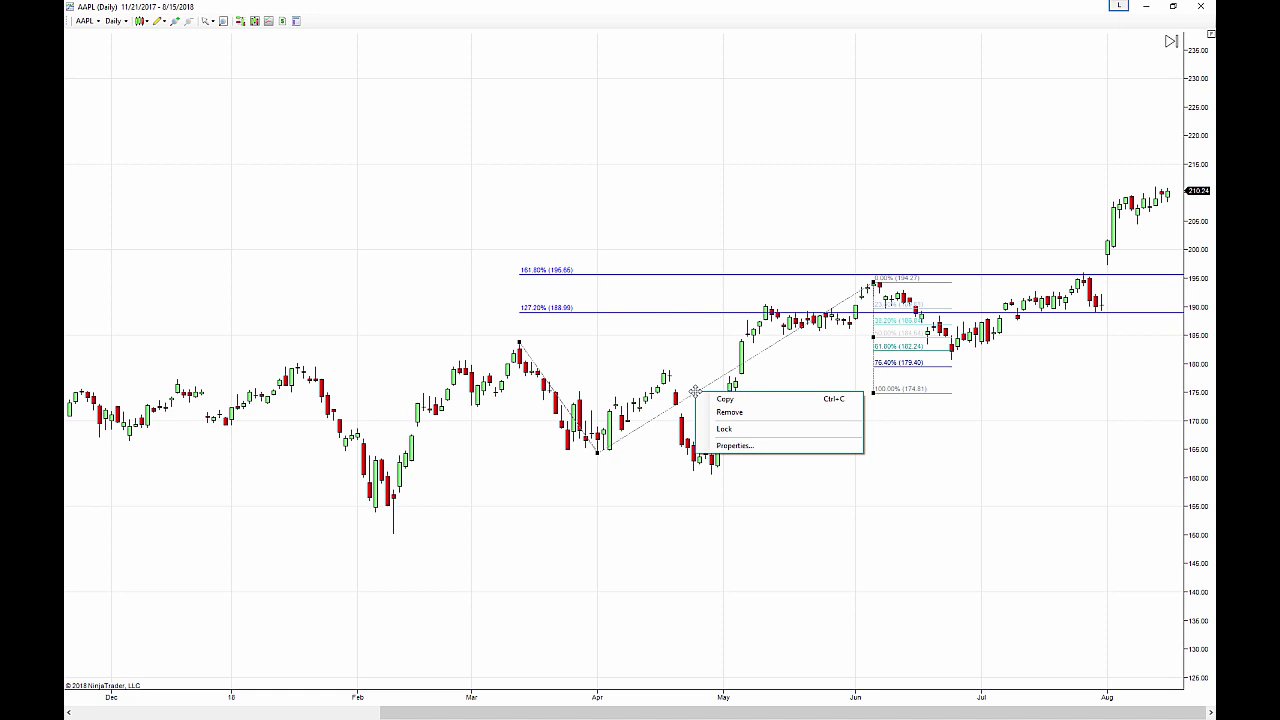
click(733, 446)
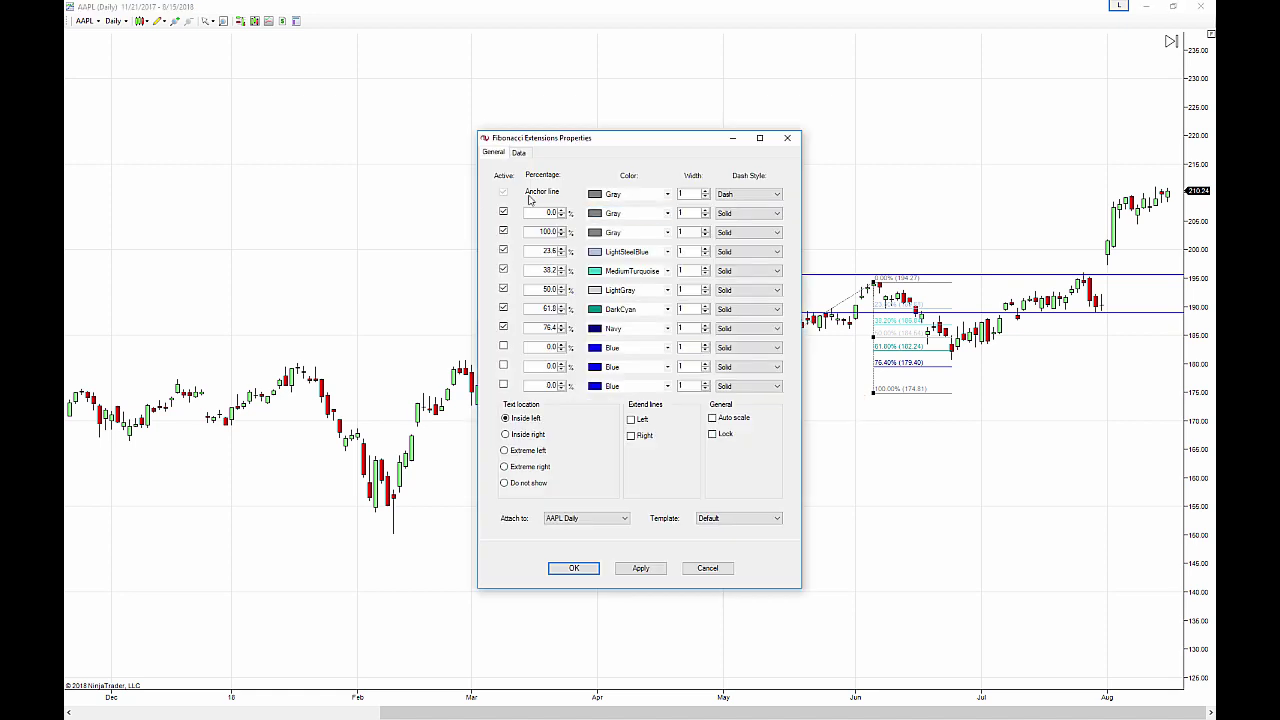
drag(609, 141, 326, 64)
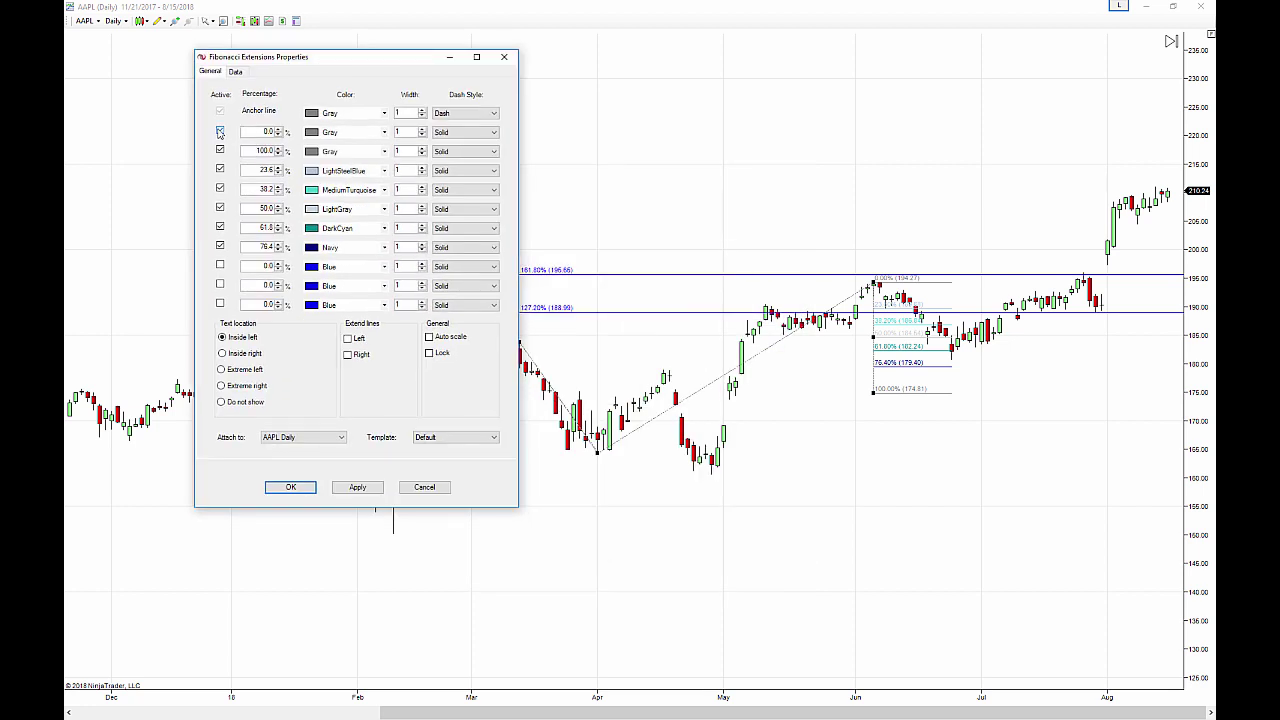
- Keep only the 100% extension level, extend it right, and apply with OK
click(220, 131)
click(220, 170)
click(220, 189)
click(220, 208)
click(220, 228)
click(220, 246)
click(348, 354)
click(355, 487)
click(309, 489)
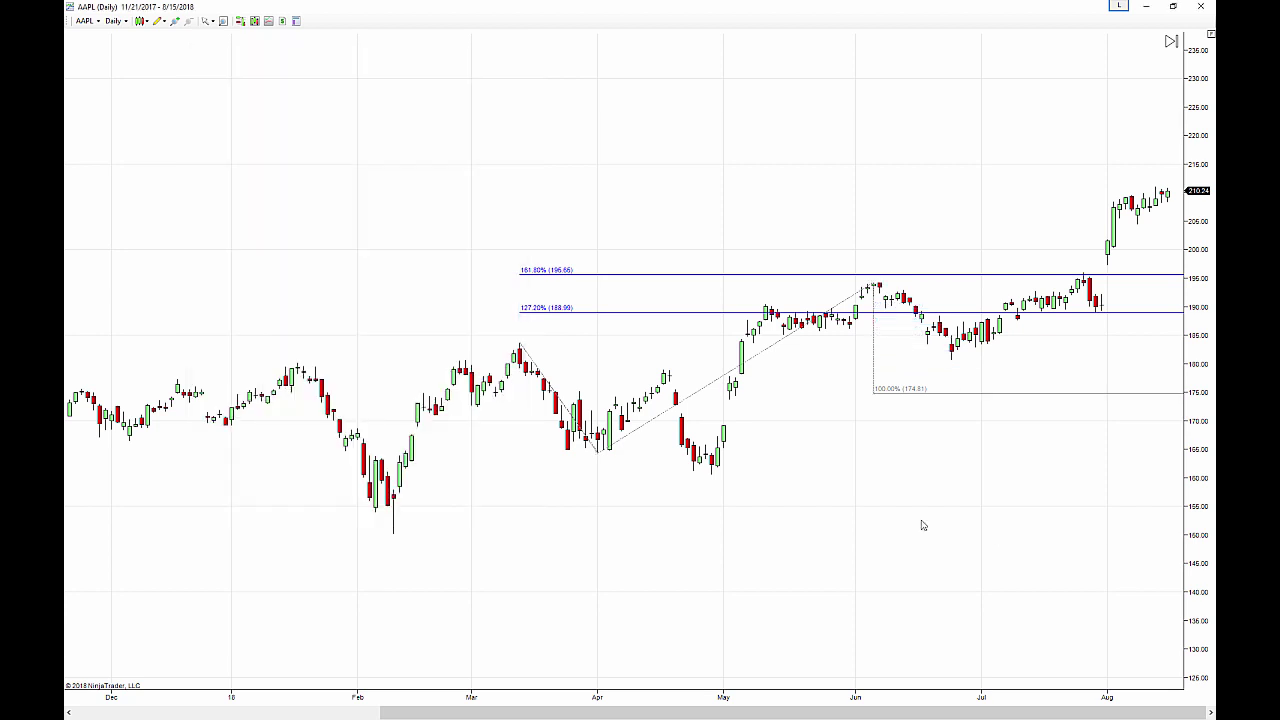